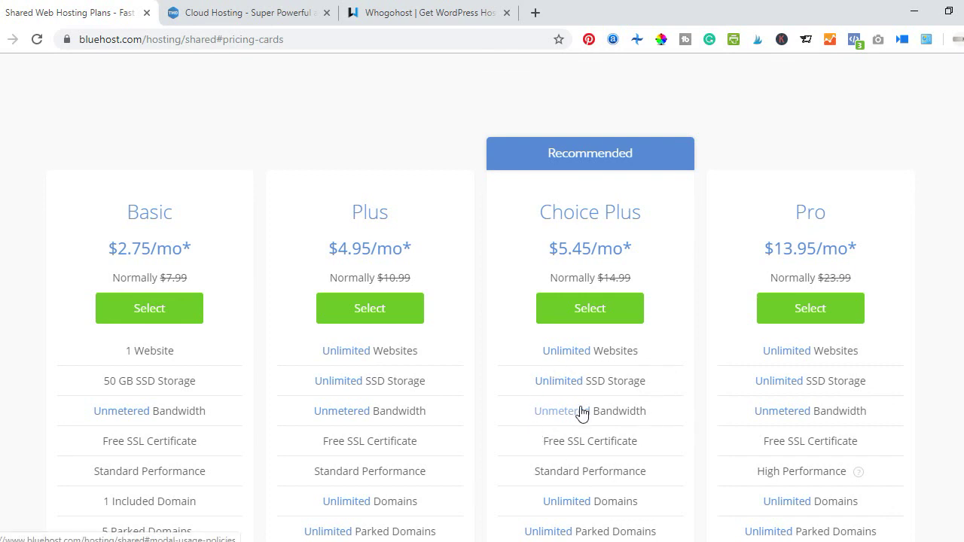
Compare the shared hosting plans' features and select the Choice Plus plan
{"action": "scroll", "coordinate": [639, 415], "scroll_direction": "down", "scroll_amount": 3}
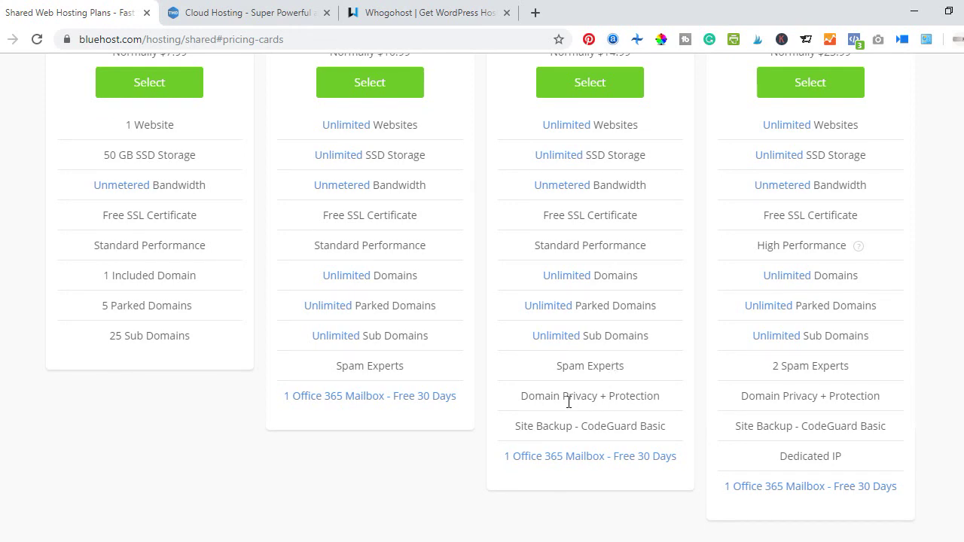
{"action": "scroll", "coordinate": [569, 402], "scroll_direction": "up", "scroll_amount": 2}
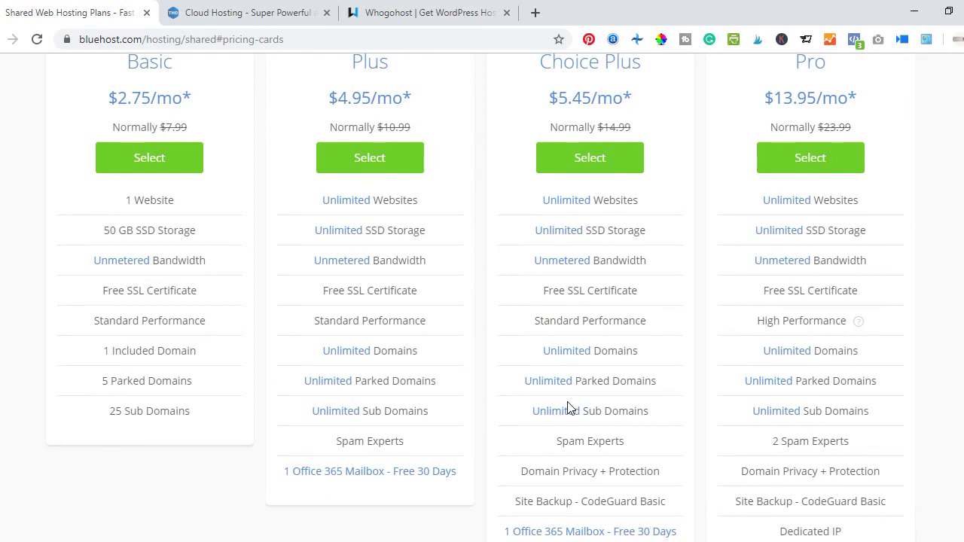
{"action": "left_click", "coordinate": [598, 243]}
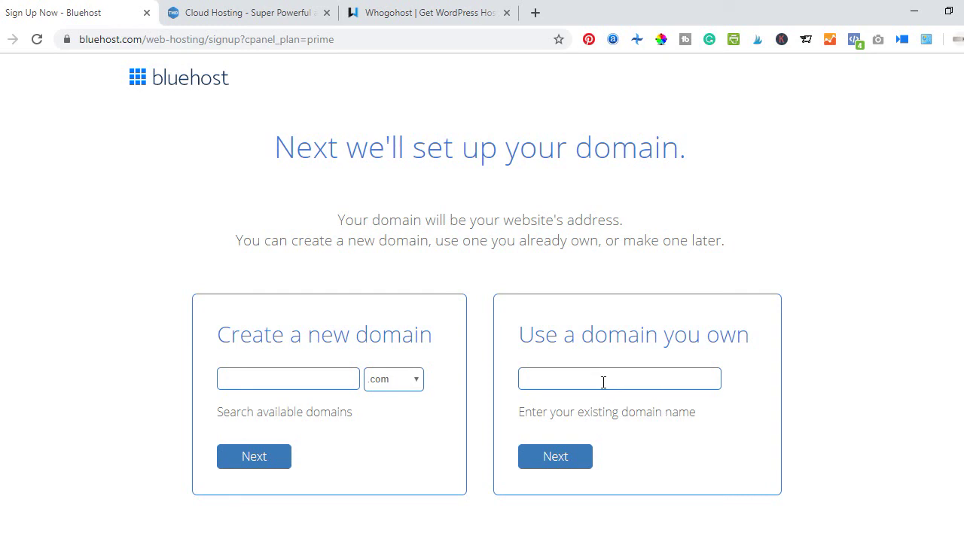
Enter mystoreaddress with the .com extension as the new domain and proceed to account creation
{"action": "left_click", "coordinate": [292, 373]}
{"action": "left_click", "coordinate": [172, 357]}
{"action": "left_click", "coordinate": [241, 373]}
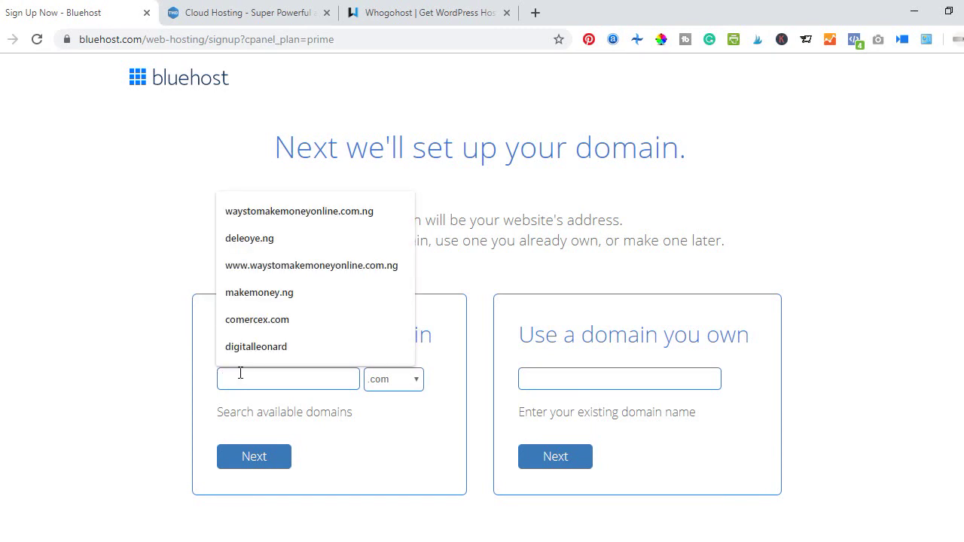
{"action": "type", "text": "mystoreaddress"}
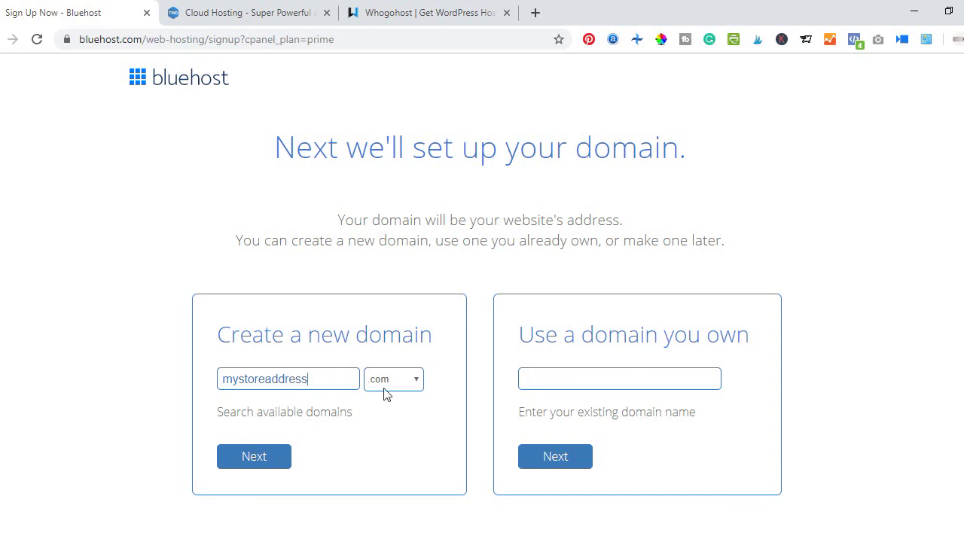
{"action": "left_click", "coordinate": [405, 381]}
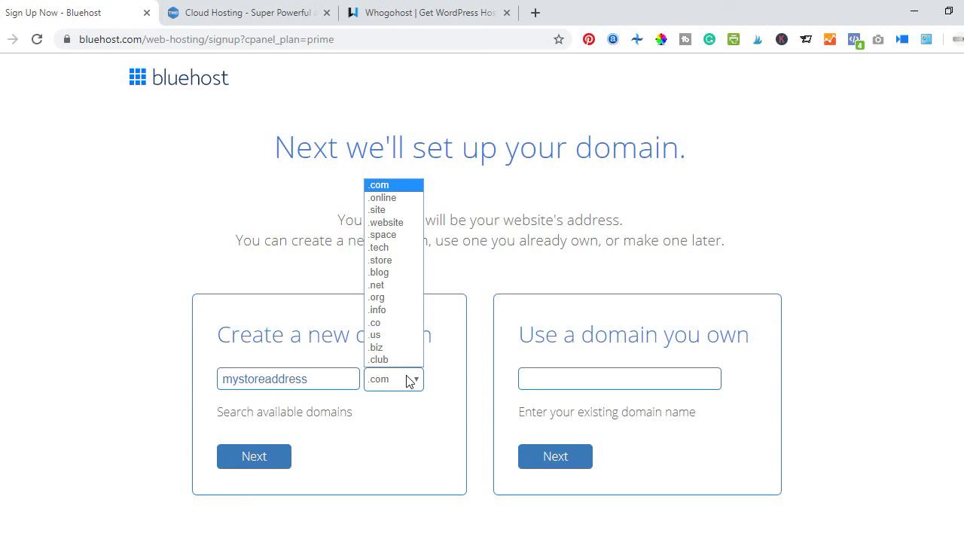
{"action": "left_click", "coordinate": [391, 452]}
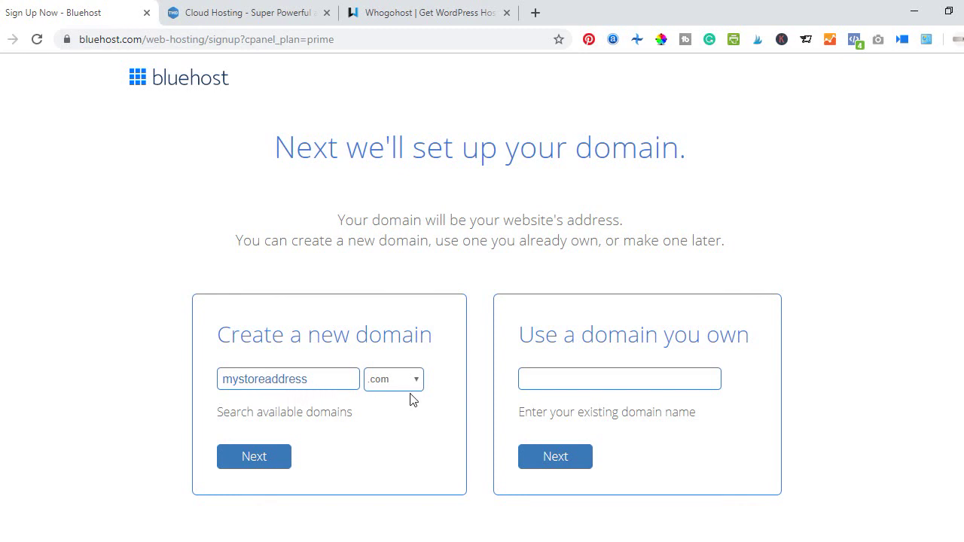
{"action": "left_click", "coordinate": [256, 457]}
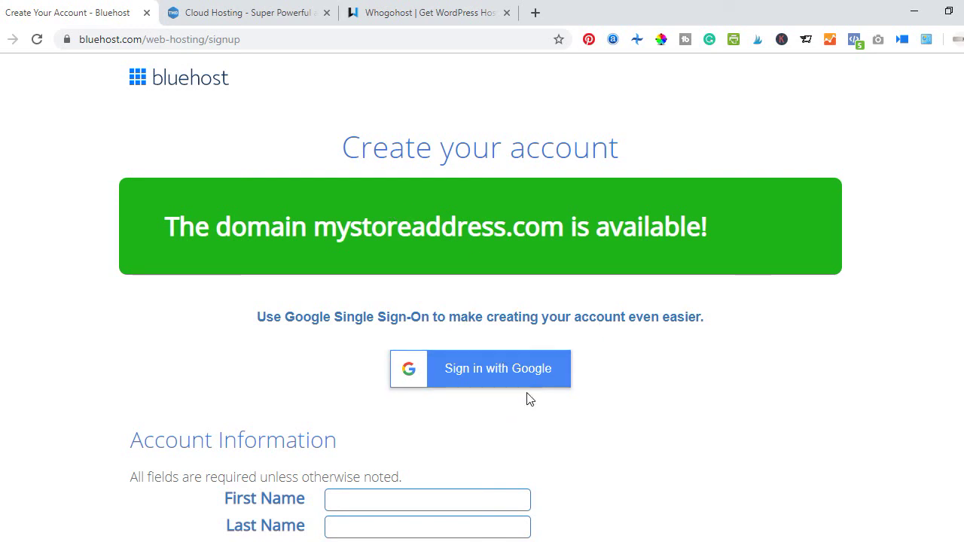
Look through the Account Information fields, including the country list, down to the package section
{"action": "scroll", "coordinate": [223, 343], "scroll_direction": "down", "scroll_amount": 2}
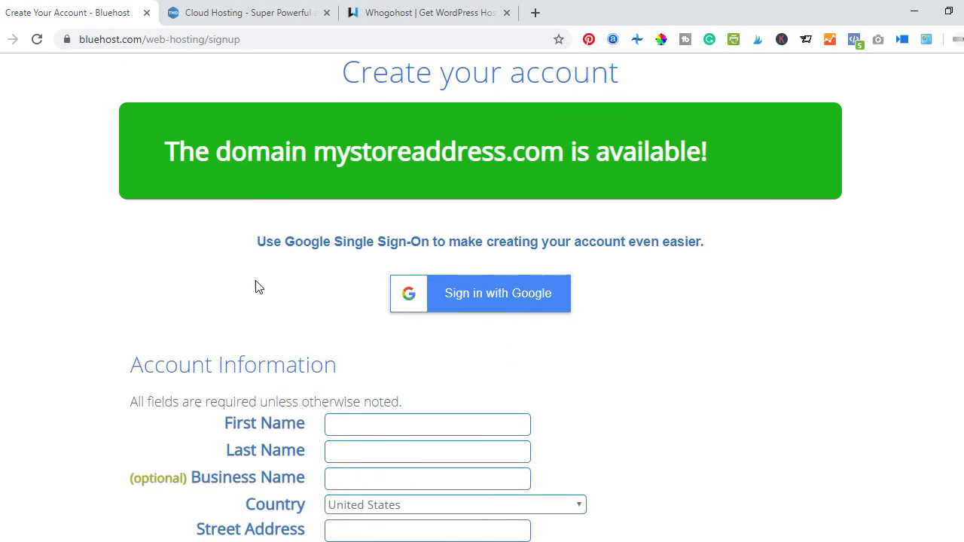
{"action": "scroll", "coordinate": [284, 312], "scroll_direction": "down", "scroll_amount": 3}
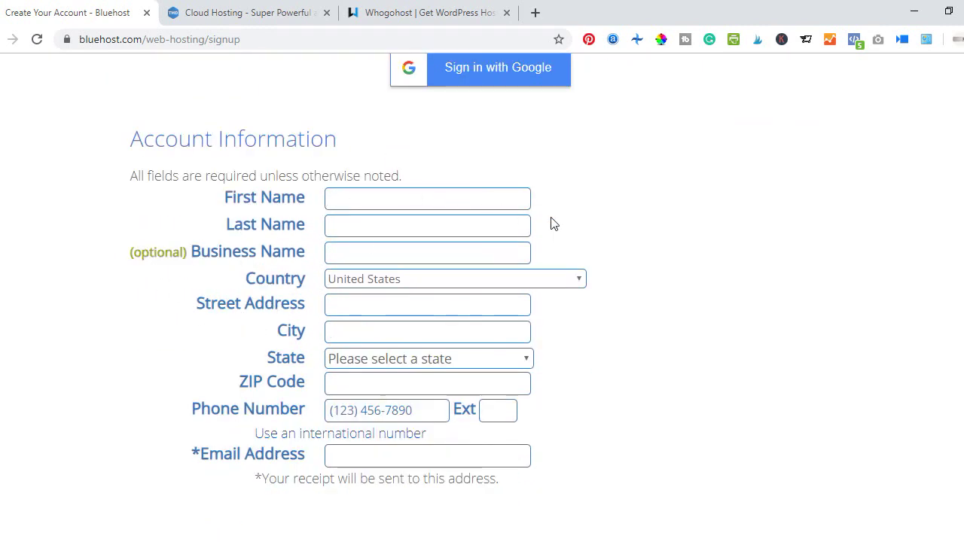
{"action": "left_click", "coordinate": [379, 280]}
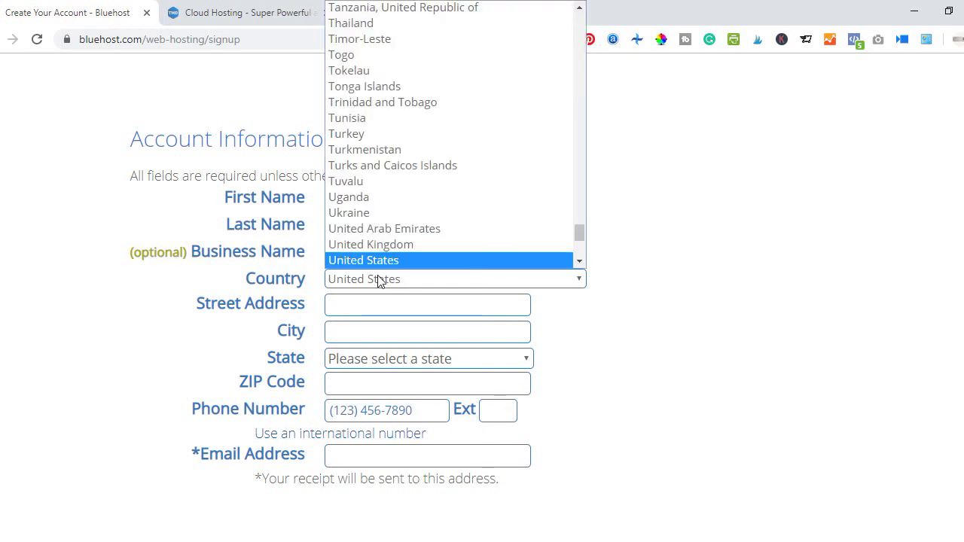
{"action": "left_click", "coordinate": [193, 356]}
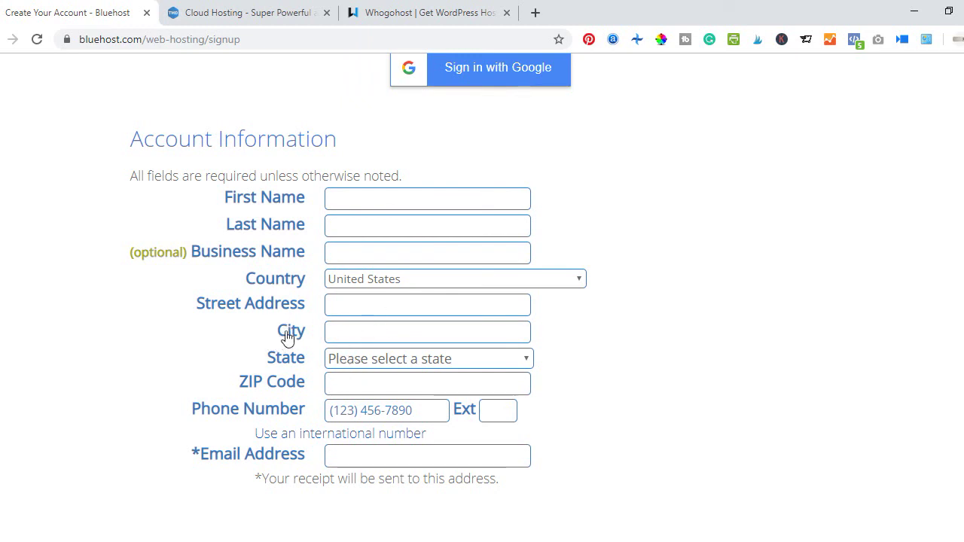
{"action": "scroll", "coordinate": [170, 420], "scroll_direction": "down", "scroll_amount": 2}
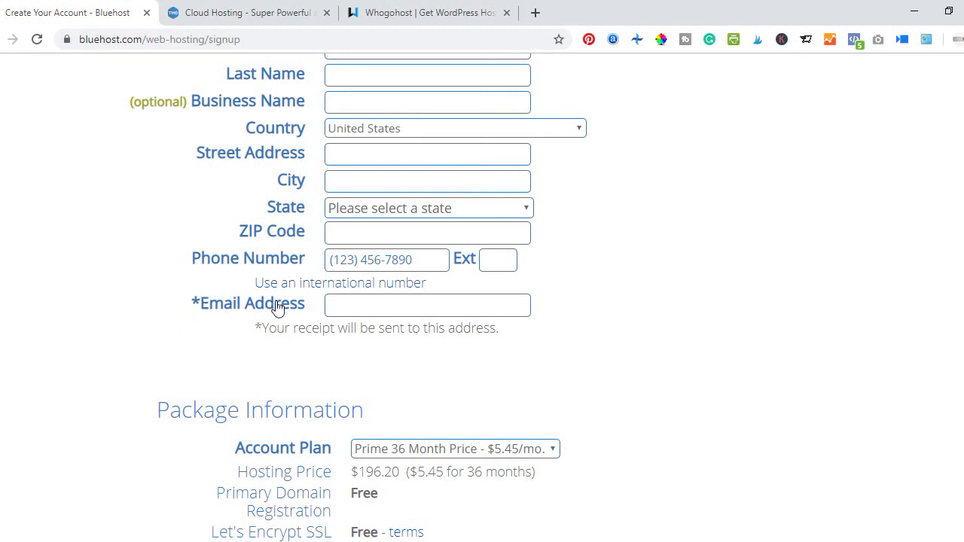
{"action": "scroll", "coordinate": [239, 380], "scroll_direction": "up", "scroll_amount": 2}
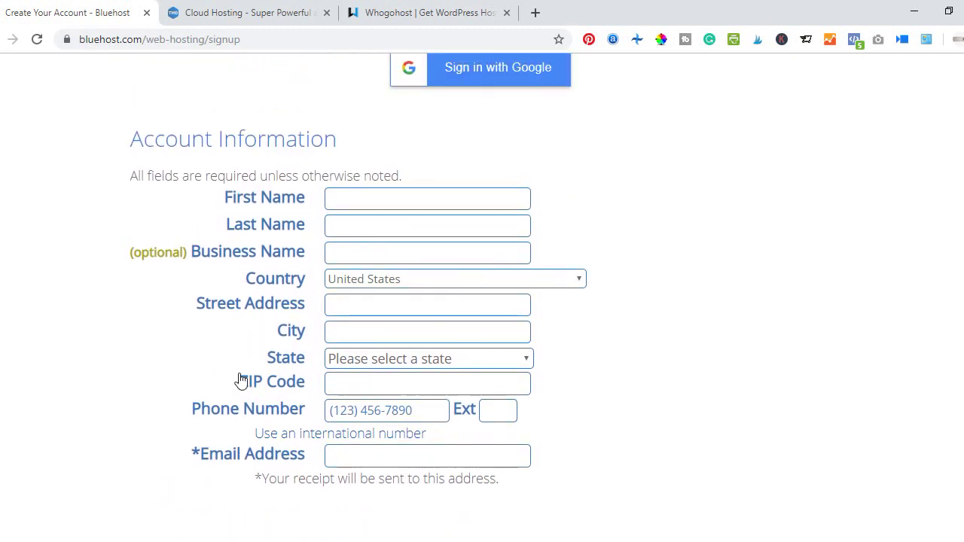
{"action": "scroll", "coordinate": [239, 380], "scroll_direction": "down", "scroll_amount": 1}
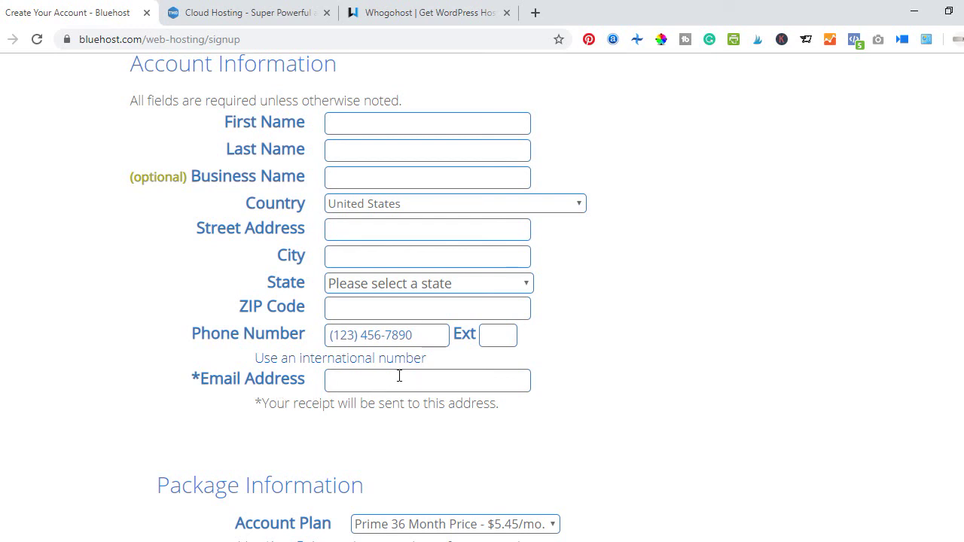
{"action": "scroll", "coordinate": [334, 439], "scroll_direction": "down", "scroll_amount": 2}
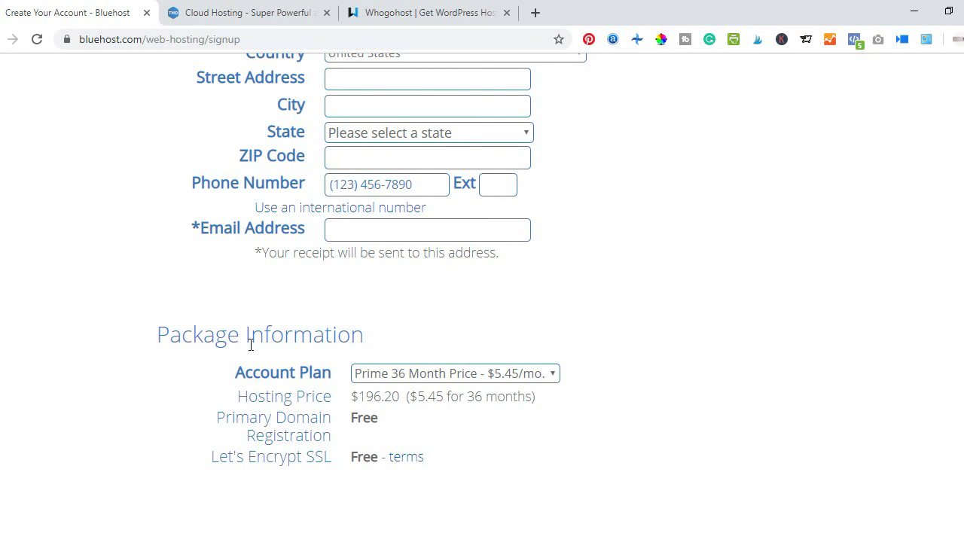
Try the Prime 12 Month and 24 Month account plans, and return to Prime 36 Month Price - $5.45/mo
{"action": "scroll", "coordinate": [293, 368], "scroll_direction": "down", "scroll_amount": 1}
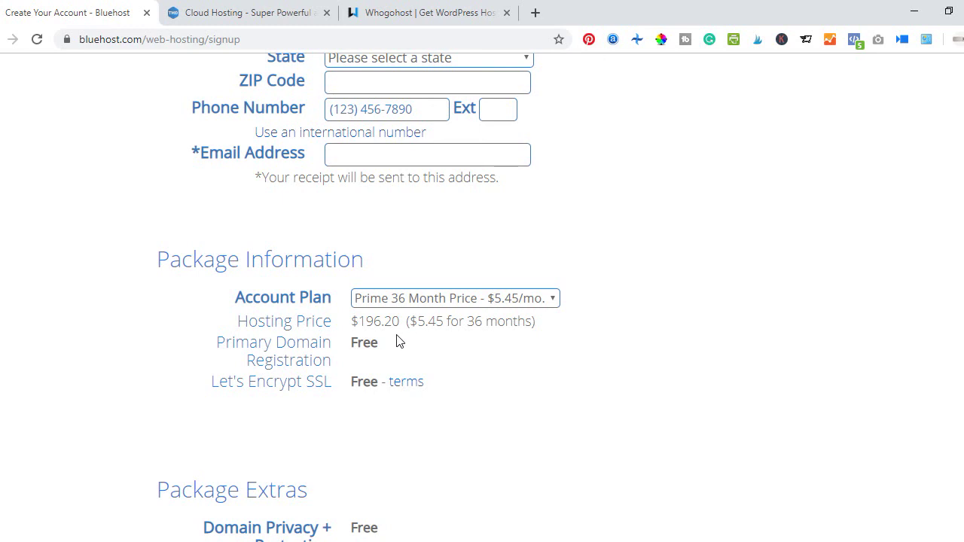
{"action": "left_click", "coordinate": [423, 299]}
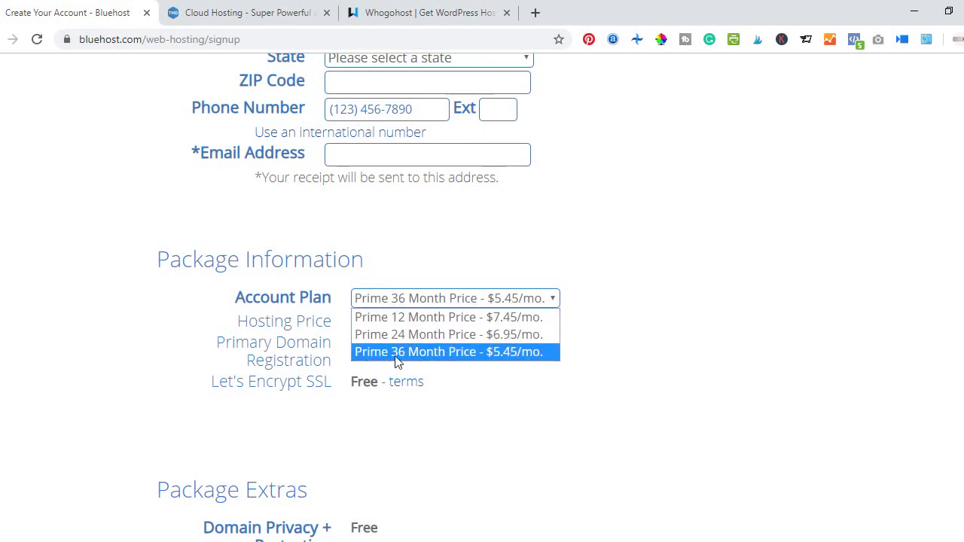
{"action": "left_click", "coordinate": [494, 387]}
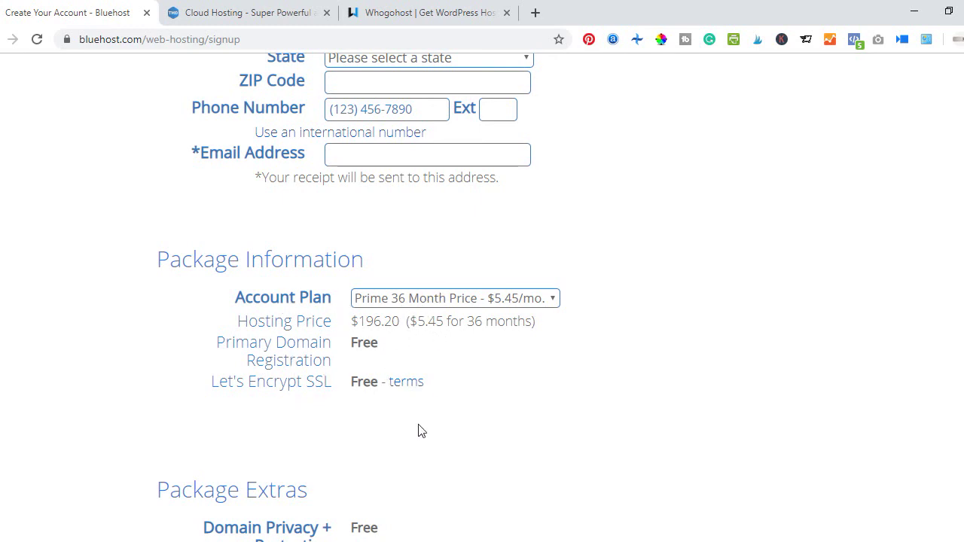
{"action": "left_click", "coordinate": [473, 298]}
{"action": "left_click", "coordinate": [450, 317]}
{"action": "left_click", "coordinate": [433, 301]}
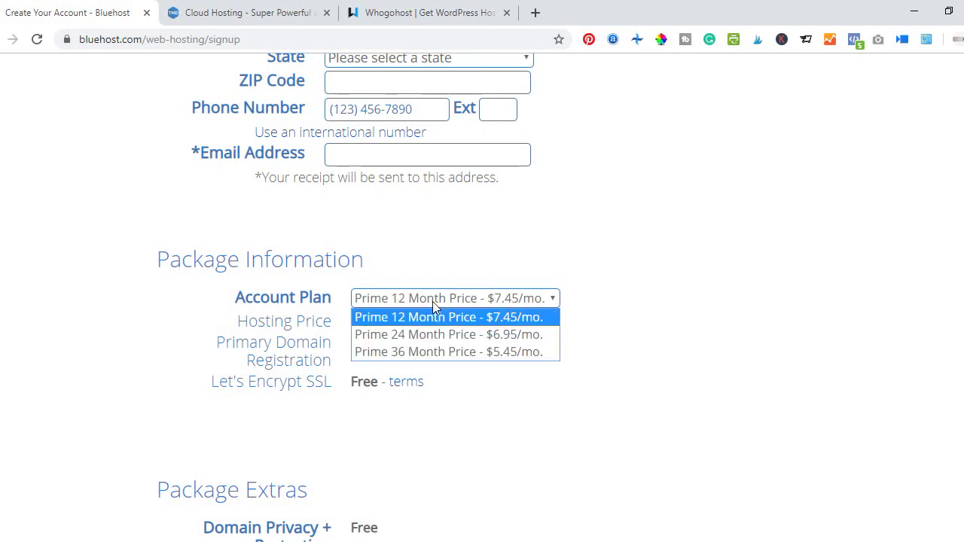
{"action": "left_click", "coordinate": [426, 334]}
{"action": "left_click", "coordinate": [429, 305]}
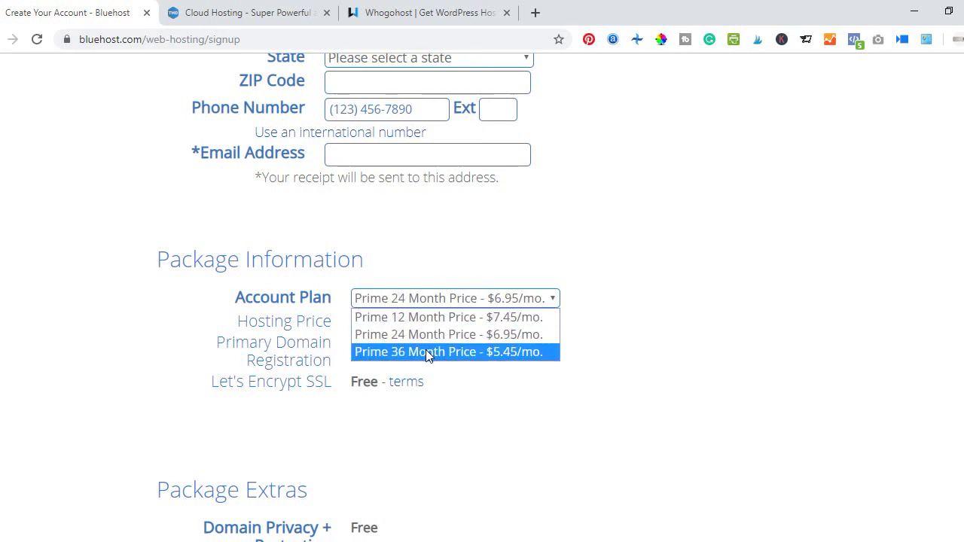
{"action": "left_click", "coordinate": [426, 351]}
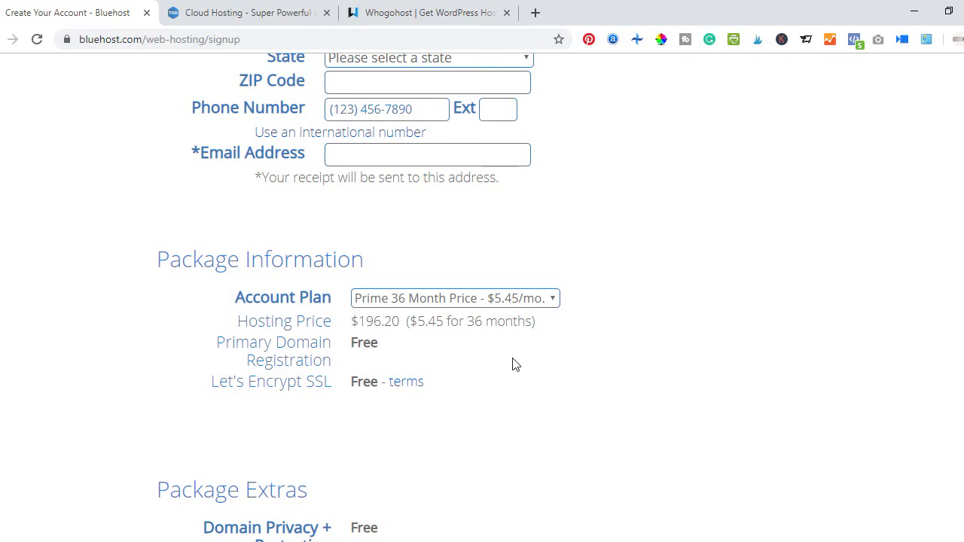
Remove the SiteLock Security - Find add-on from the package extras
{"action": "scroll", "coordinate": [511, 365], "scroll_direction": "down", "scroll_amount": 2}
{"action": "scroll", "coordinate": [471, 376], "scroll_direction": "down", "scroll_amount": 2}
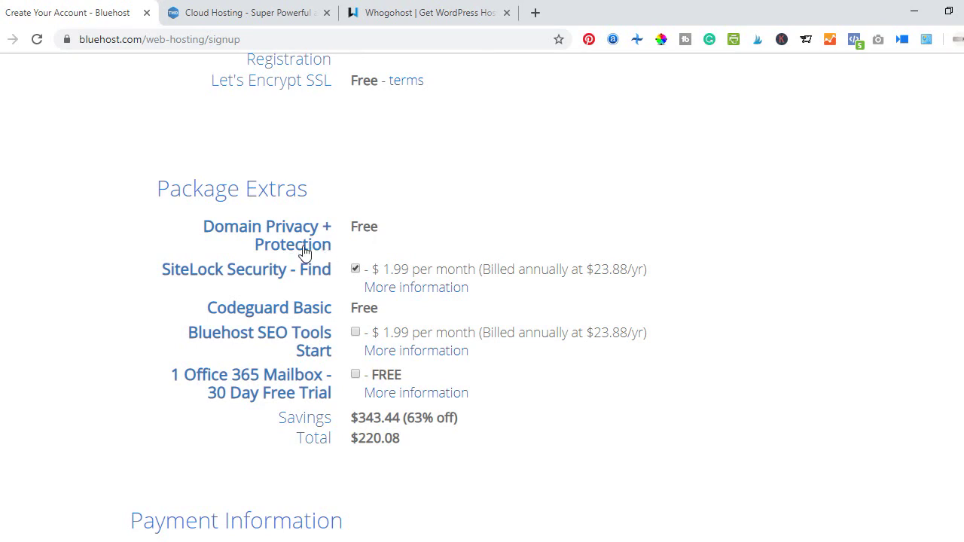
{"action": "left_click", "coordinate": [355, 269]}
Show more payment options in the Payment Information section and choose Pay with PayPal
{"action": "scroll", "coordinate": [376, 384], "scroll_direction": "down", "scroll_amount": 2}
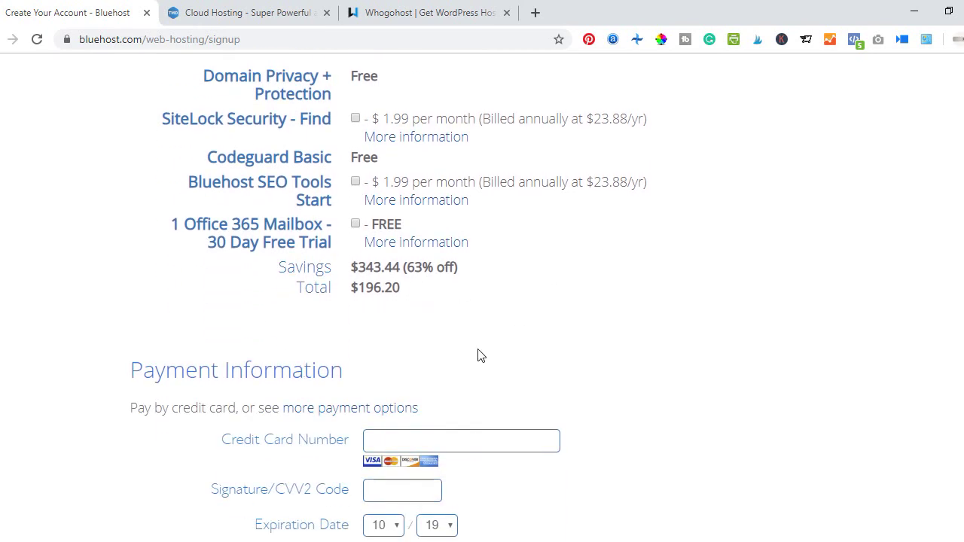
{"action": "scroll", "coordinate": [476, 357], "scroll_direction": "down", "scroll_amount": 1}
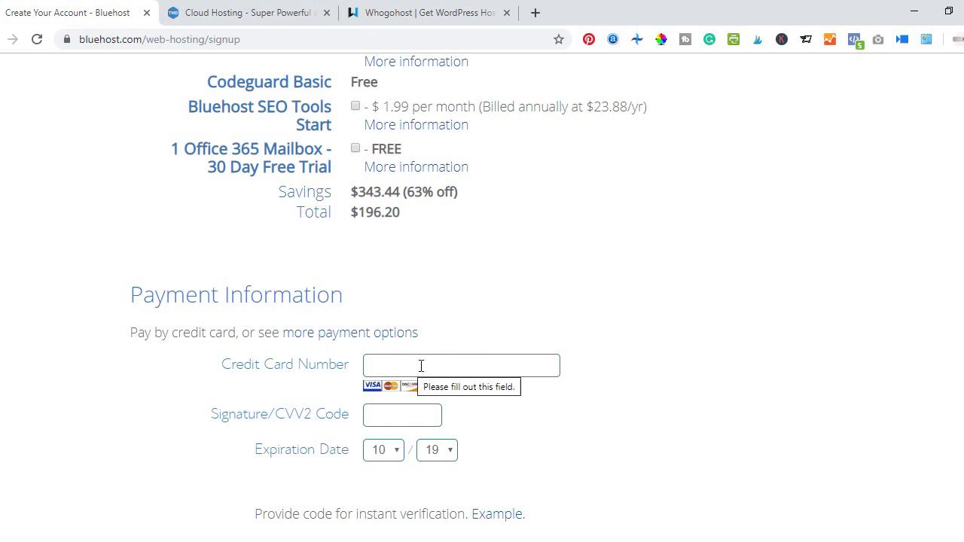
{"action": "left_click", "coordinate": [329, 334]}
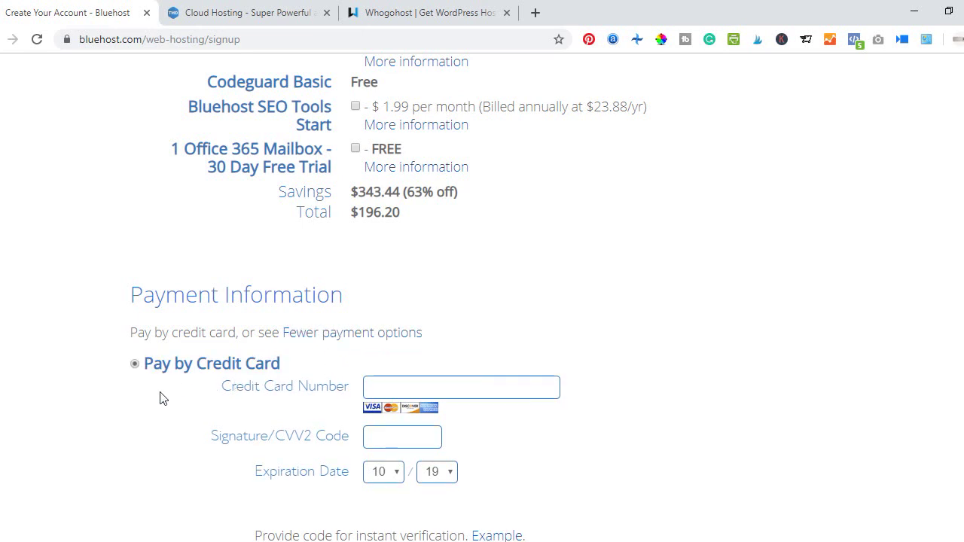
{"action": "scroll", "coordinate": [218, 441], "scroll_direction": "down", "scroll_amount": 2}
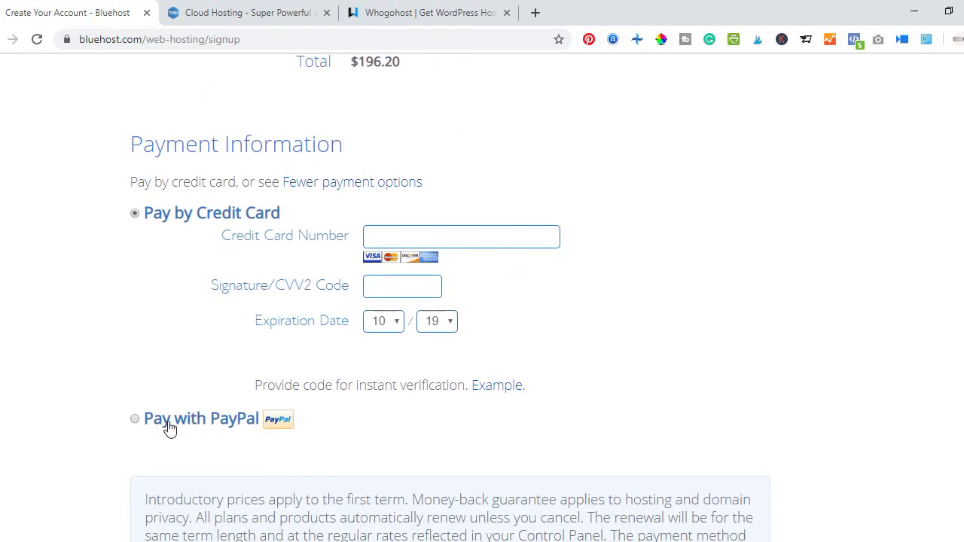
{"action": "left_click", "coordinate": [138, 423]}
Agree to Bluehost's Terms of Service and Cancellation Policy and acknowledge the Privacy Policy at the end of the form
{"action": "scroll", "coordinate": [281, 301], "scroll_direction": "down", "scroll_amount": 3}
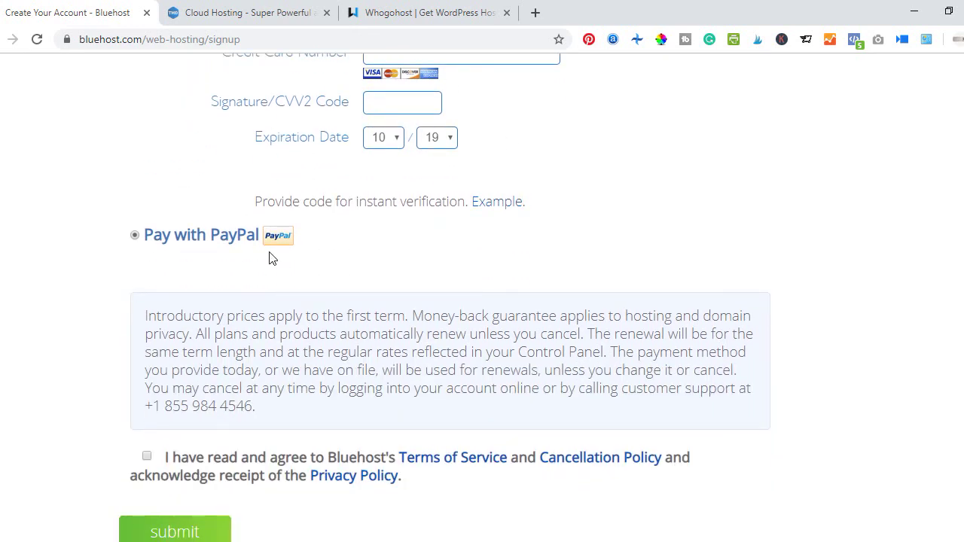
{"action": "scroll", "coordinate": [272, 258], "scroll_direction": "up", "scroll_amount": 2}
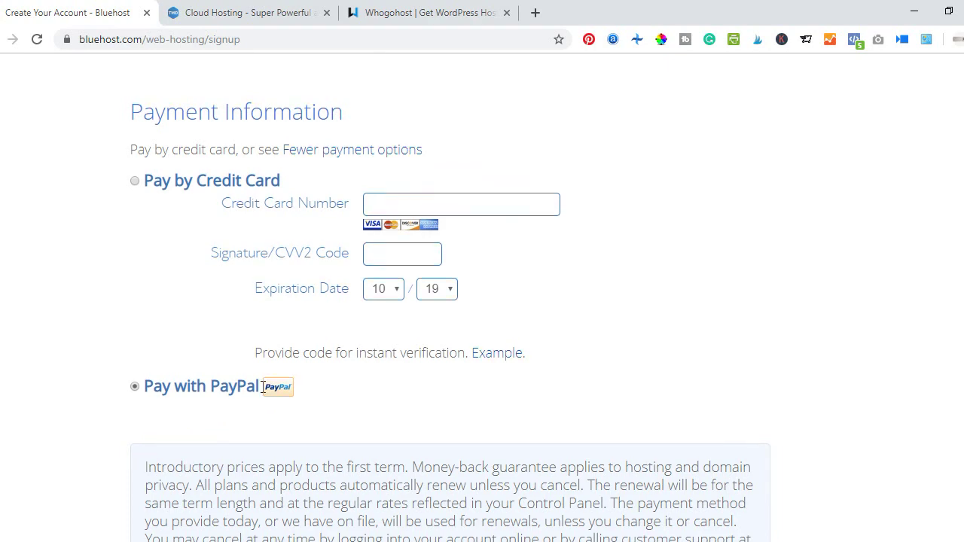
{"action": "scroll", "coordinate": [276, 263], "scroll_direction": "up", "scroll_amount": 5}
{"action": "scroll", "coordinate": [276, 302], "scroll_direction": "down", "scroll_amount": 7}
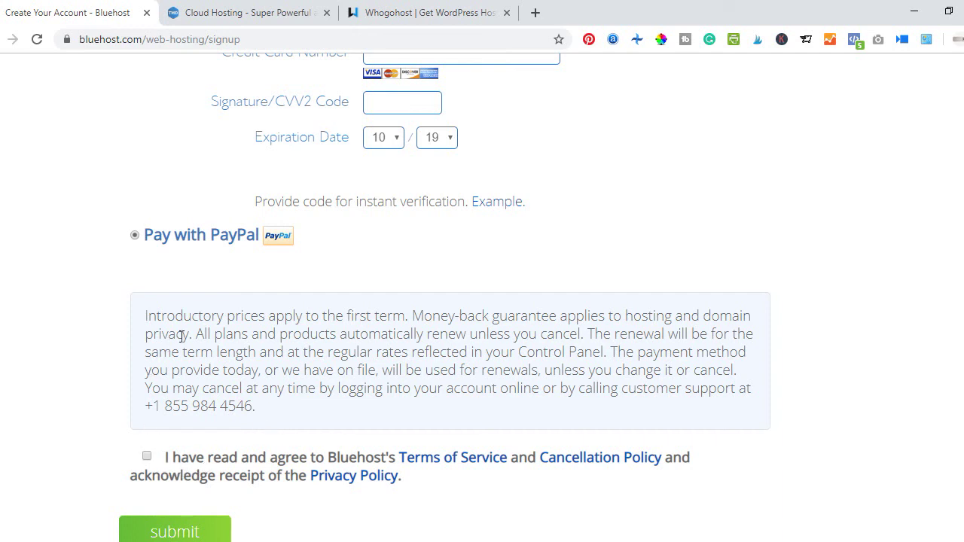
{"action": "left_click", "coordinate": [147, 457]}
Review the whole signup form, checking the domain, account fields, plan, package extras, total and payment method
{"action": "scroll", "coordinate": [283, 411], "scroll_direction": "up", "scroll_amount": 6}
{"action": "scroll", "coordinate": [281, 407], "scroll_direction": "up", "scroll_amount": 12}
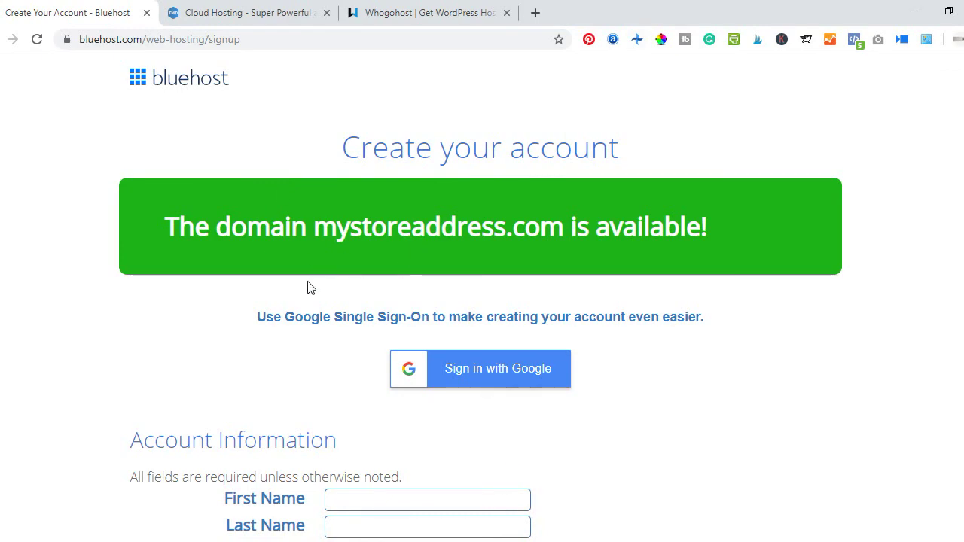
{"action": "scroll", "coordinate": [602, 476], "scroll_direction": "down", "scroll_amount": 6}
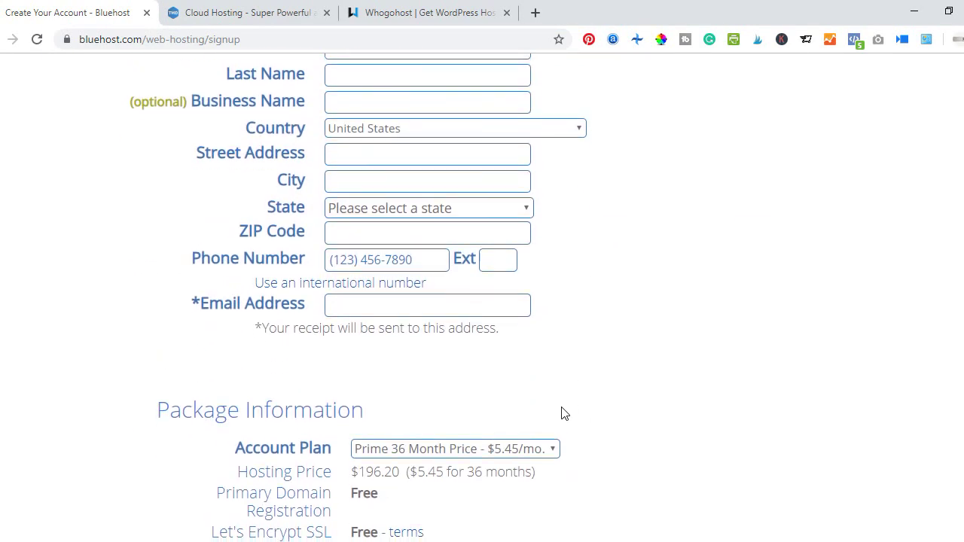
{"action": "scroll", "coordinate": [563, 413], "scroll_direction": "down", "scroll_amount": 6}
{"action": "scroll", "coordinate": [396, 260], "scroll_direction": "up", "scroll_amount": 3}
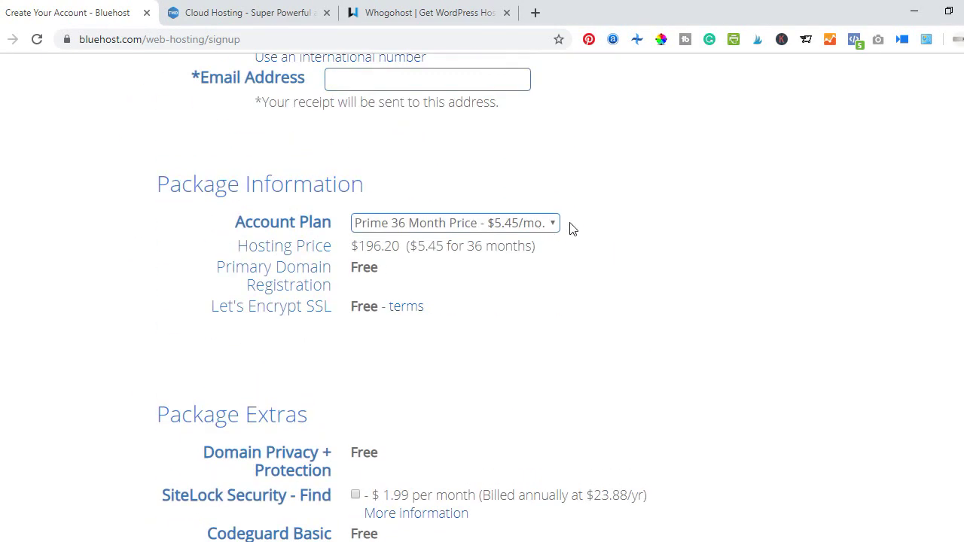
{"action": "scroll", "coordinate": [314, 370], "scroll_direction": "down", "scroll_amount": 4}
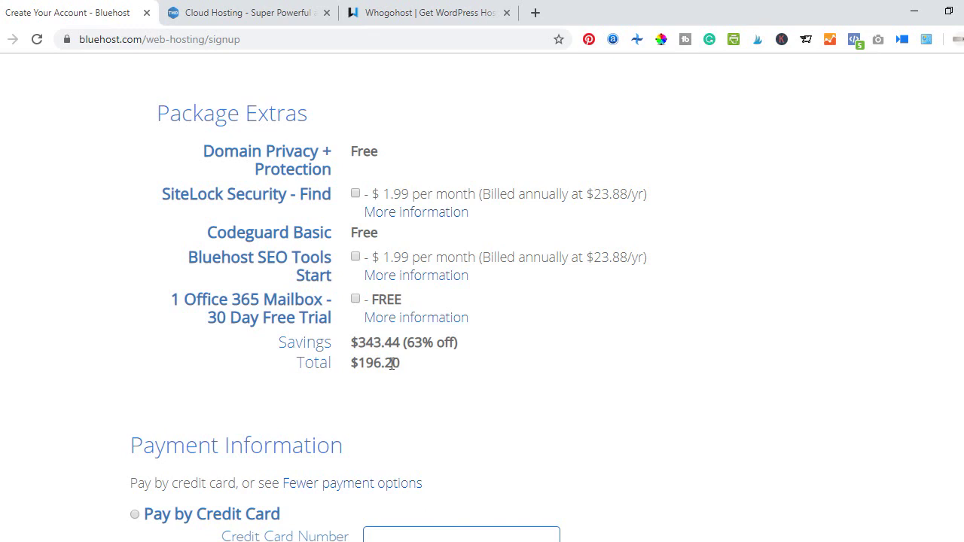
{"action": "scroll", "coordinate": [299, 387], "scroll_direction": "down", "scroll_amount": 1}
{"action": "scroll", "coordinate": [299, 387], "scroll_direction": "down", "scroll_amount": 3}
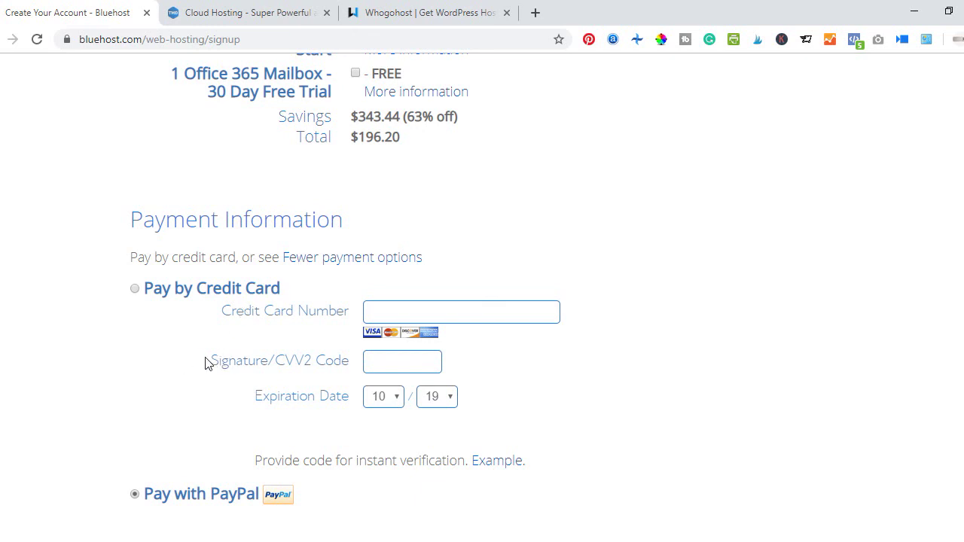
Examine the end of the Bluehost signup form, checking the package extras, total, PayPal payment choice, renewal terms and policy agreement
{"action": "scroll", "coordinate": [200, 355], "scroll_direction": "down", "scroll_amount": 3}
{"action": "scroll", "coordinate": [198, 345], "scroll_direction": "up", "scroll_amount": 2}
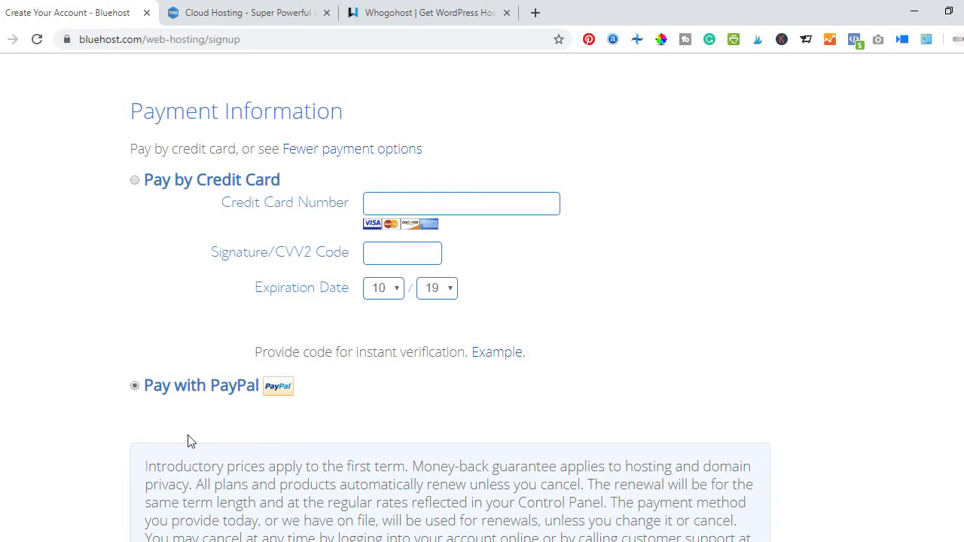
{"action": "scroll", "coordinate": [131, 445], "scroll_direction": "down", "scroll_amount": 2}
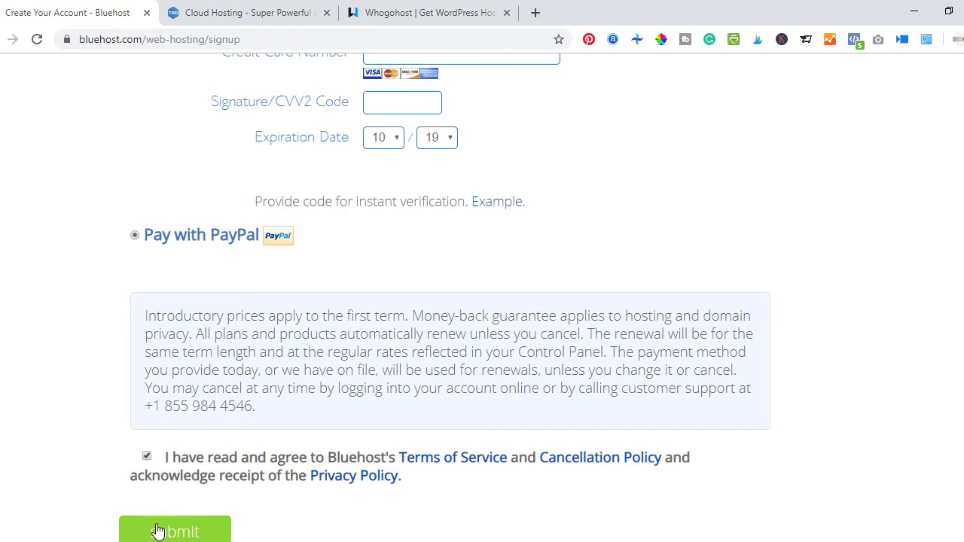
{"action": "scroll", "coordinate": [226, 399], "scroll_direction": "up", "scroll_amount": 3}
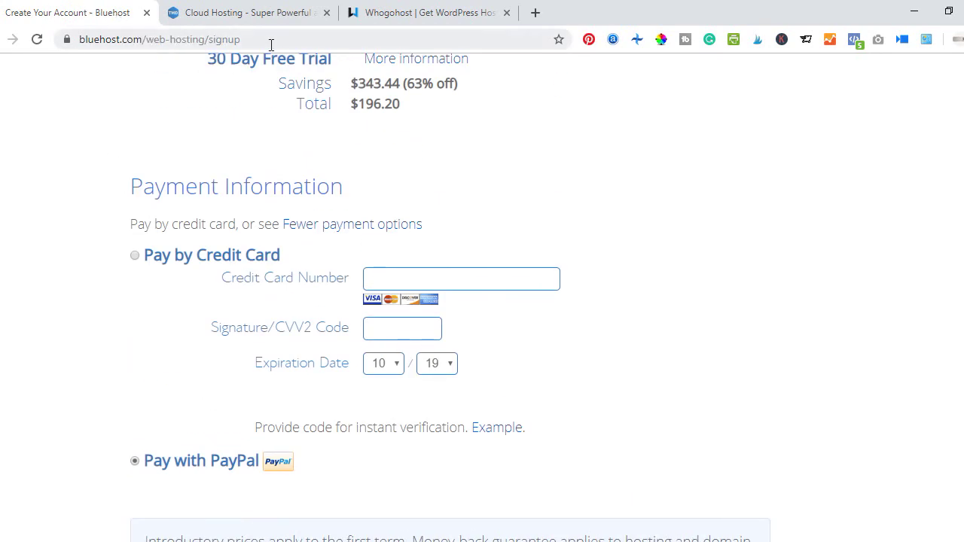
{"action": "scroll", "coordinate": [252, 424], "scroll_direction": "up", "scroll_amount": 5}
{"action": "scroll", "coordinate": [251, 424], "scroll_direction": "down", "scroll_amount": 6}
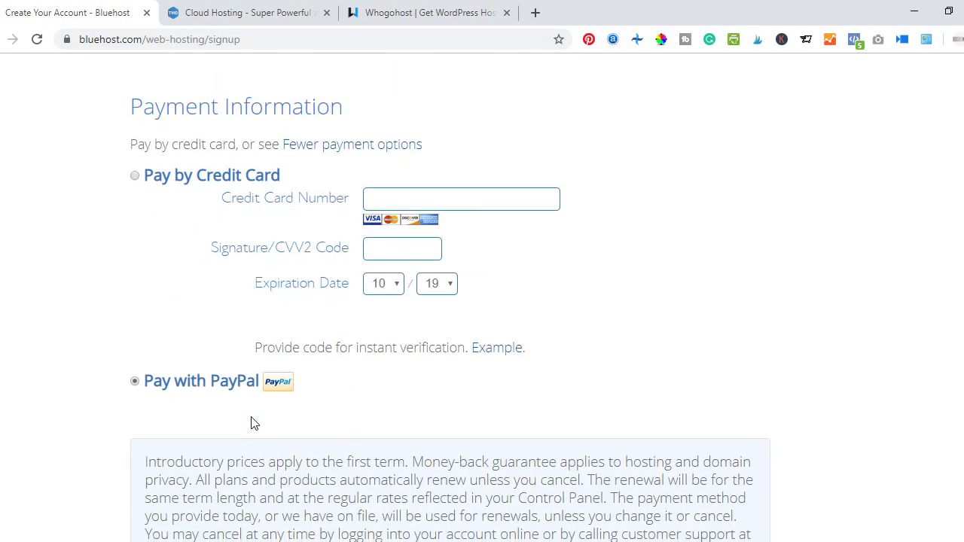
{"action": "scroll", "coordinate": [252, 423], "scroll_direction": "down", "scroll_amount": 2}
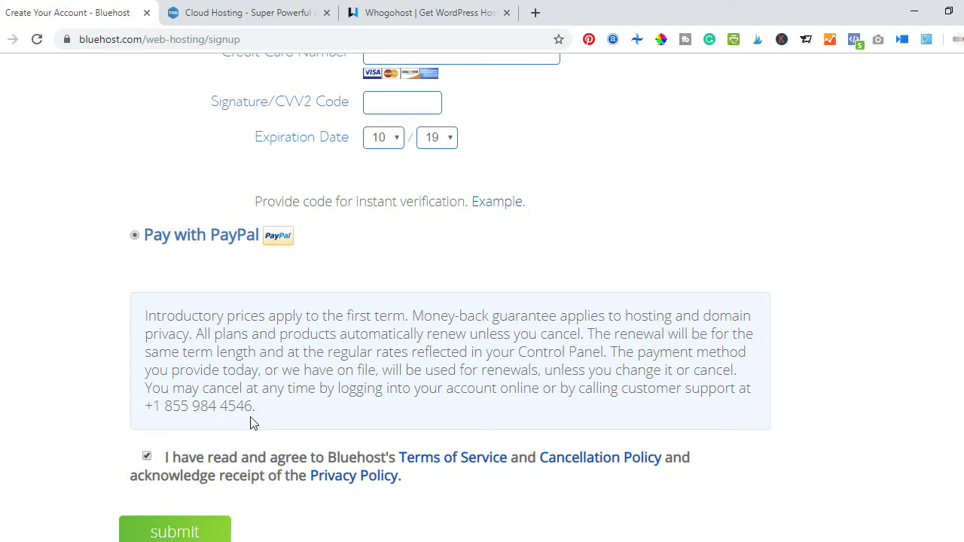
{"action": "scroll", "coordinate": [251, 424], "scroll_direction": "up", "scroll_amount": 5}
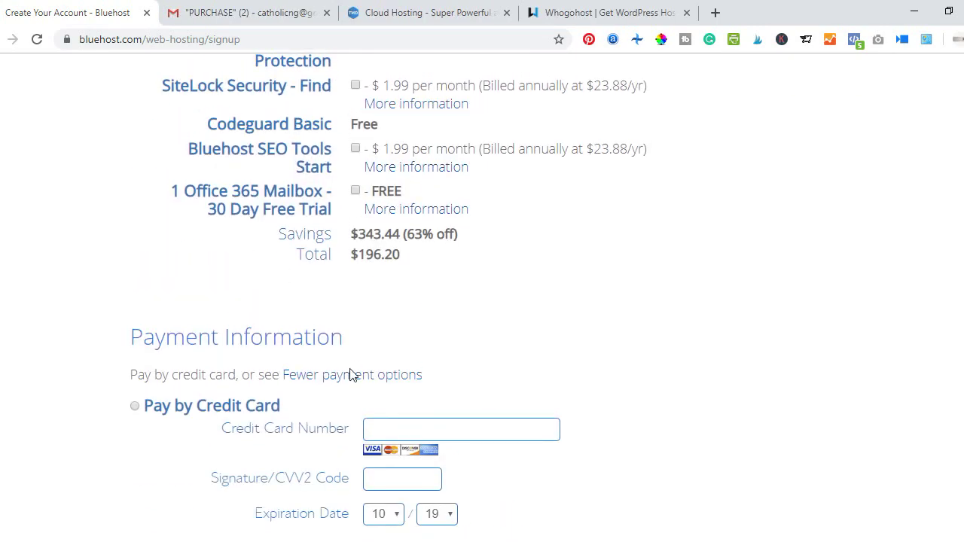
{"action": "scroll", "coordinate": [290, 401], "scroll_direction": "down", "scroll_amount": 5}
{"action": "left_click", "coordinate": [147, 456]}
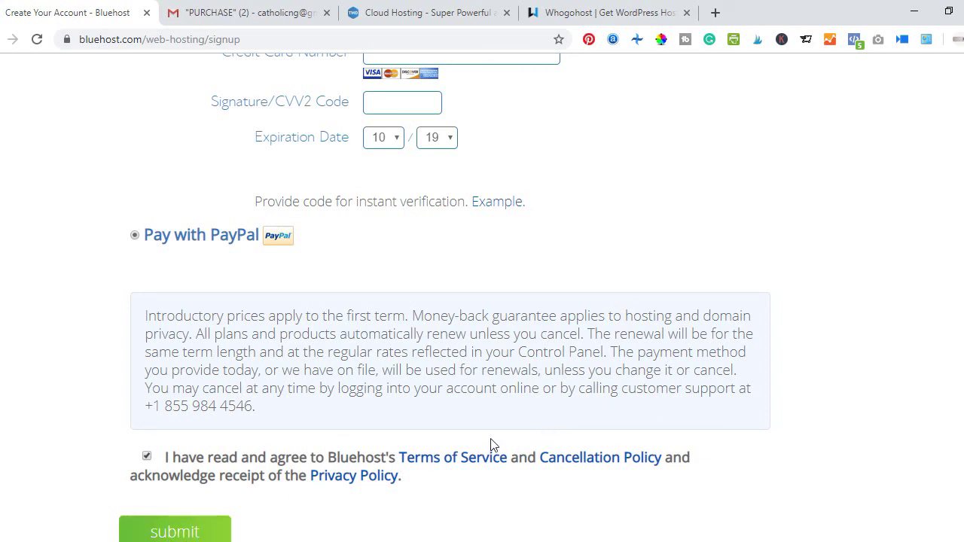
{"action": "scroll", "coordinate": [354, 288], "scroll_direction": "up", "scroll_amount": 4}
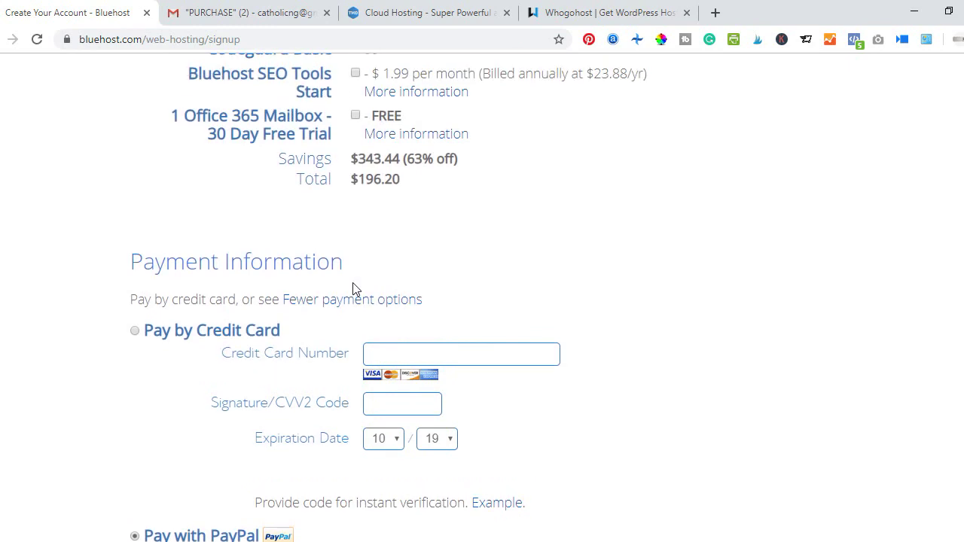
Switch to Gmail and open the "Welcome to Bluehost!" email under the PURCHASE label
{"action": "left_click", "coordinate": [253, 9]}
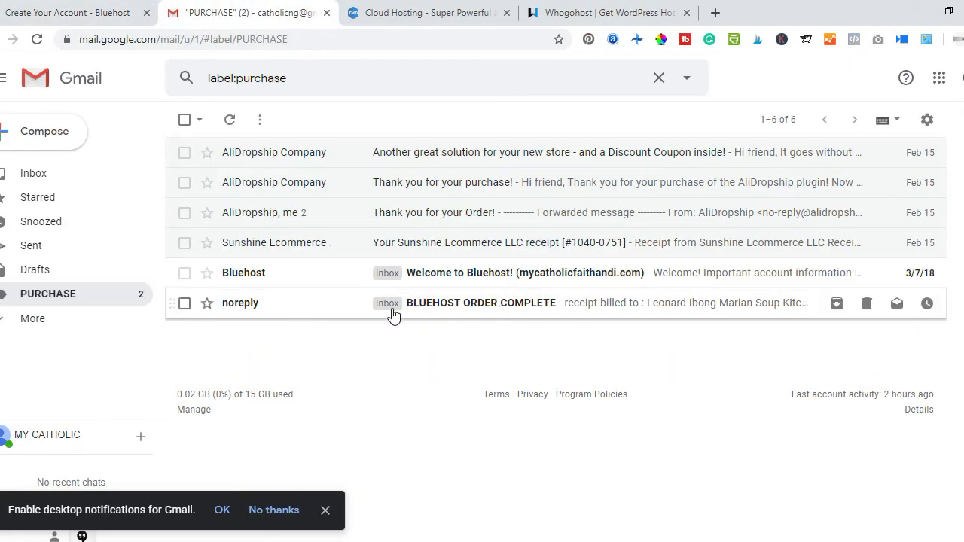
{"action": "left_click", "coordinate": [289, 279]}
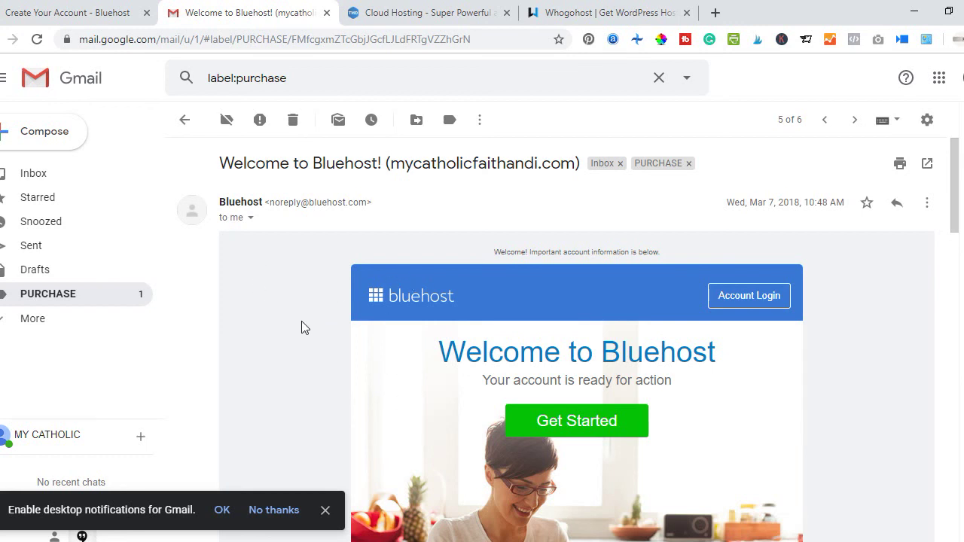
Look over TMDHosting's cloud hosting plans and Whogohost's WordPress hosting page in the other open browser pages
{"action": "left_click", "coordinate": [411, 13]}
{"action": "scroll", "coordinate": [523, 329], "scroll_direction": "down", "scroll_amount": 12}
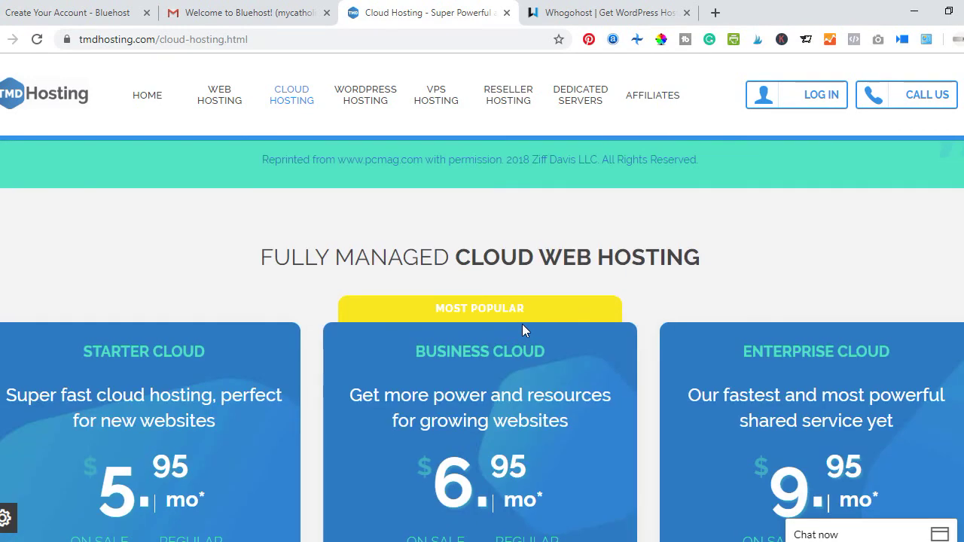
{"action": "scroll", "coordinate": [625, 399], "scroll_direction": "down", "scroll_amount": 3}
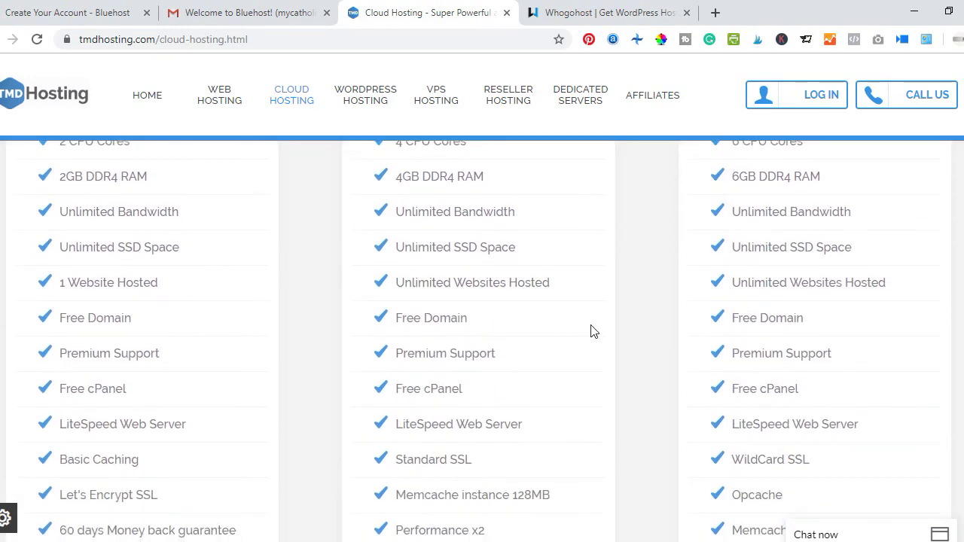
{"action": "scroll", "coordinate": [565, 429], "scroll_direction": "down", "scroll_amount": 2}
{"action": "left_click", "coordinate": [580, 10]}
{"action": "scroll", "coordinate": [534, 230], "scroll_direction": "up", "scroll_amount": 10}
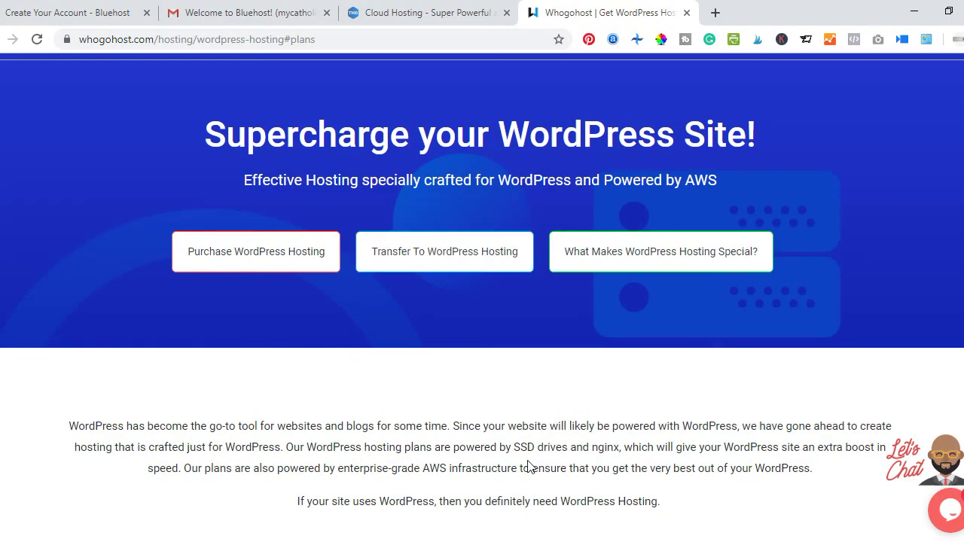
{"action": "scroll", "coordinate": [512, 452], "scroll_direction": "down", "scroll_amount": 3}
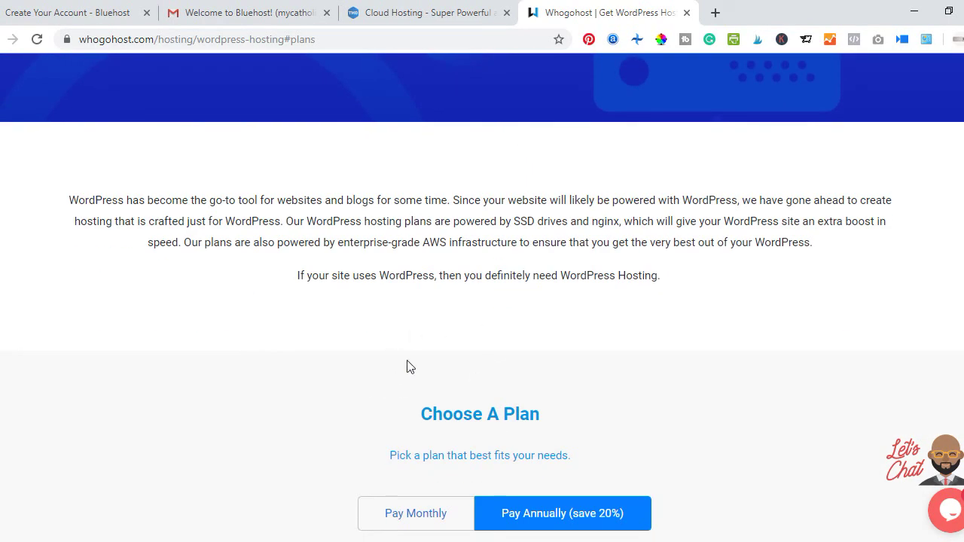
Return to the "Welcome to Bluehost!" email in Gmail and read through its account information
{"action": "left_click", "coordinate": [200, 7]}
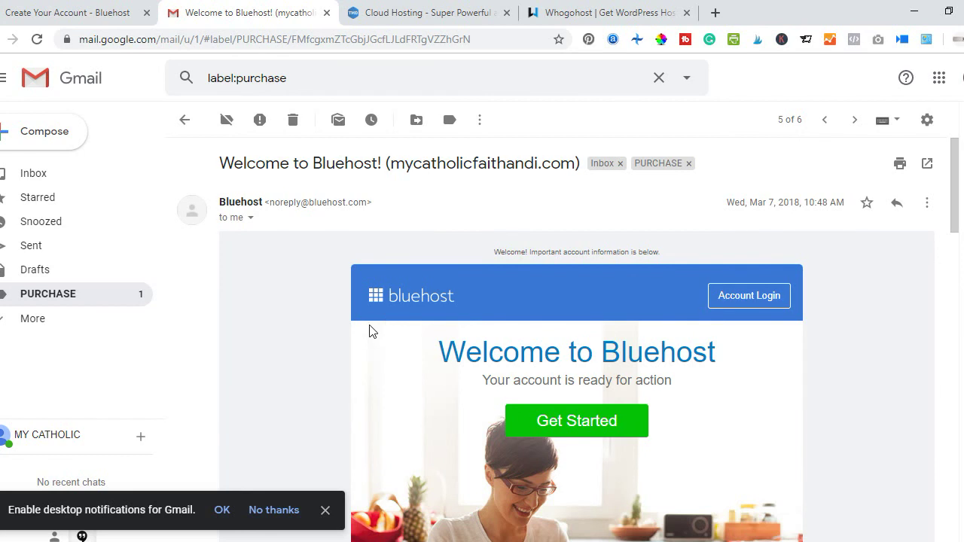
{"action": "scroll", "coordinate": [363, 337], "scroll_direction": "down", "scroll_amount": 1}
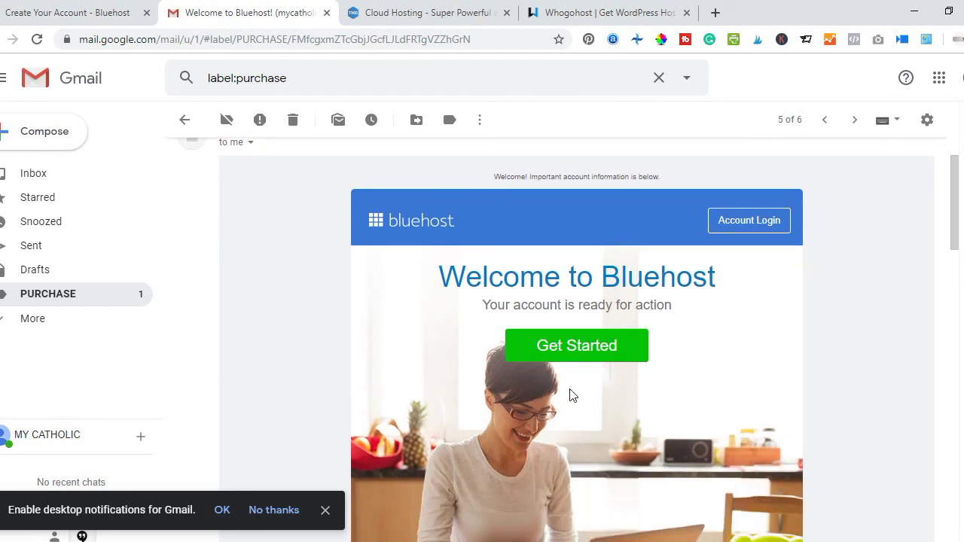